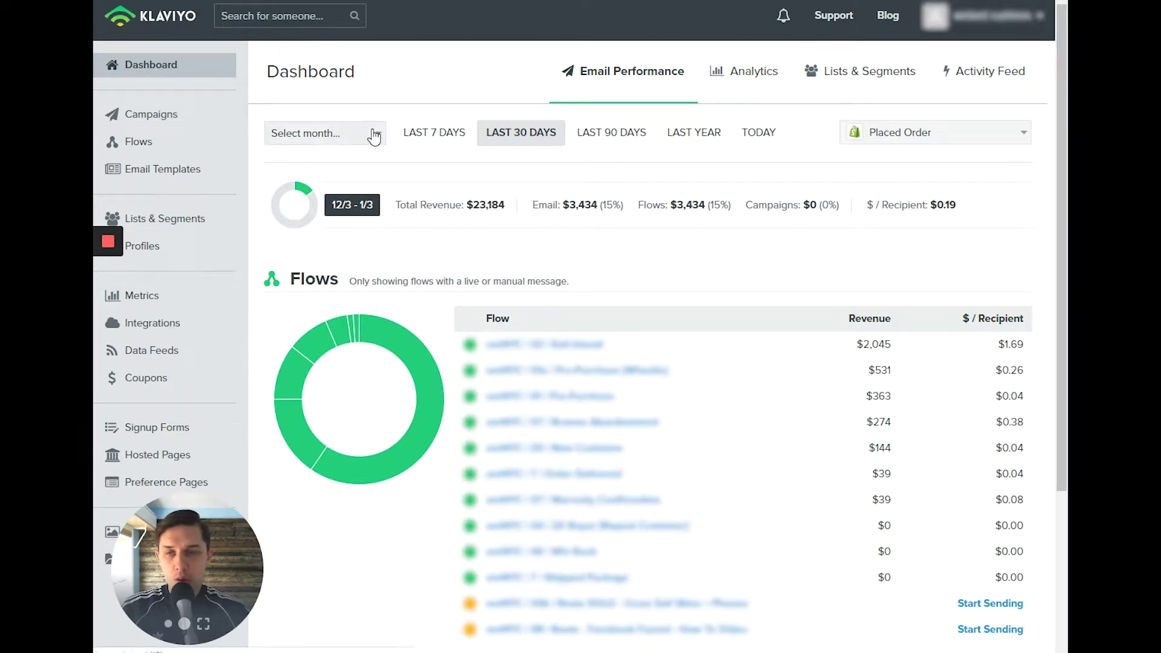
Start a new campaign named 'Video Example' with smart sending turned off
{"action": "left_click", "coordinate": [153, 119]}
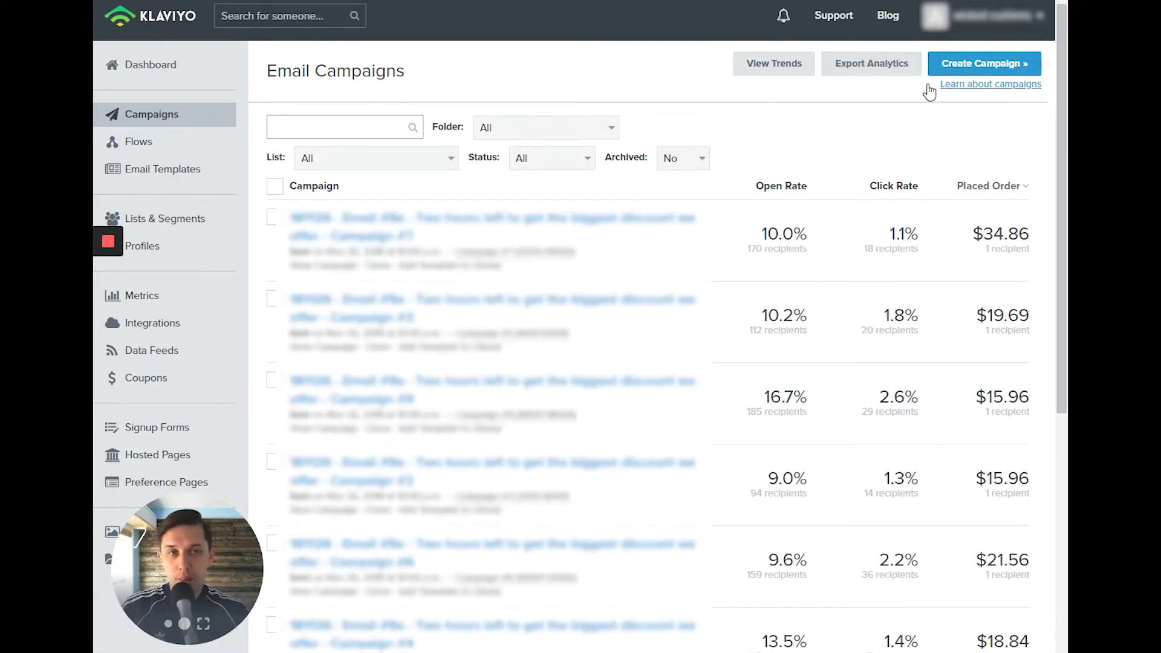
{"action": "left_click", "coordinate": [985, 63]}
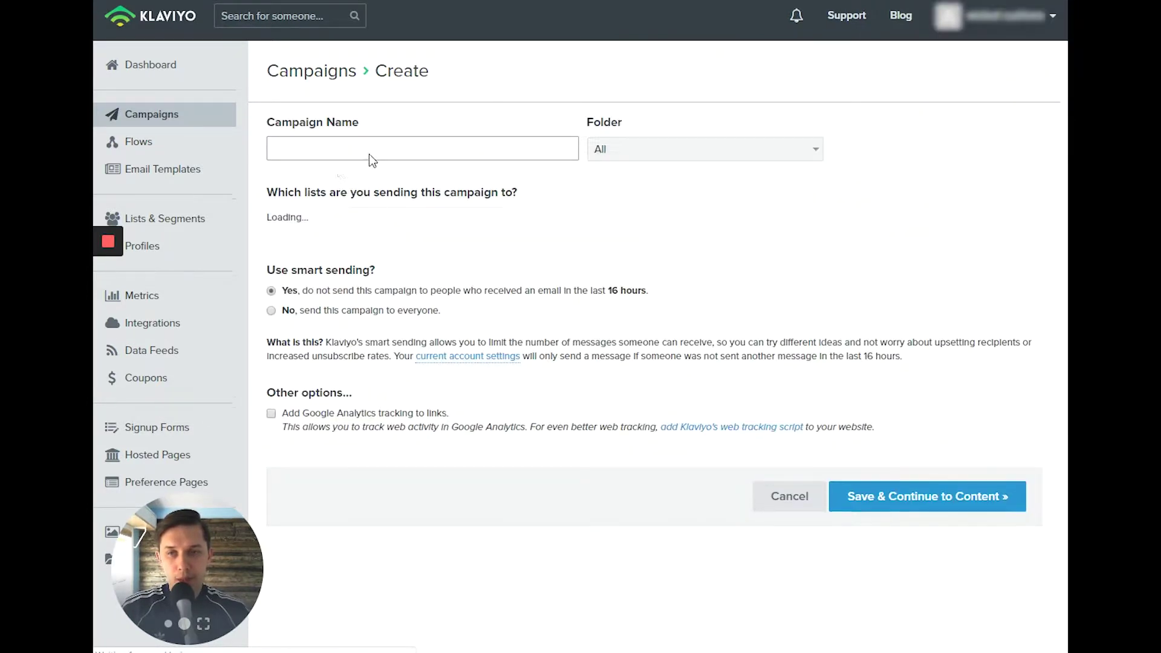
{"action": "left_click", "coordinate": [357, 147]}
{"action": "type", "text": "Video Example"}
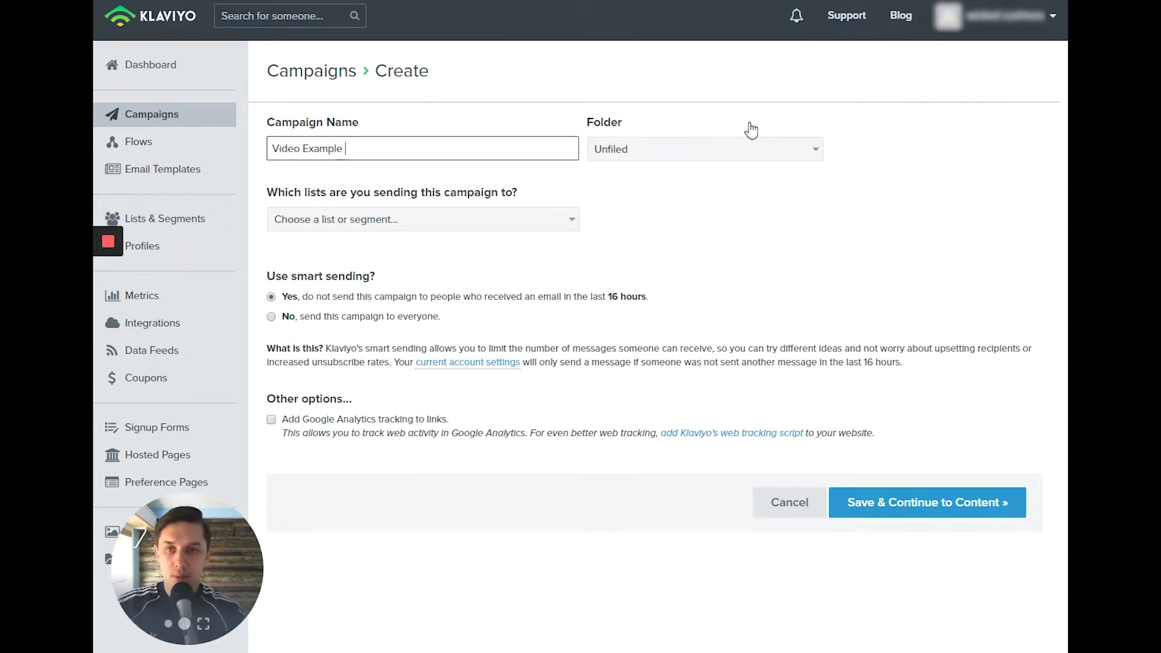
{"action": "left_click", "coordinate": [843, 317]}
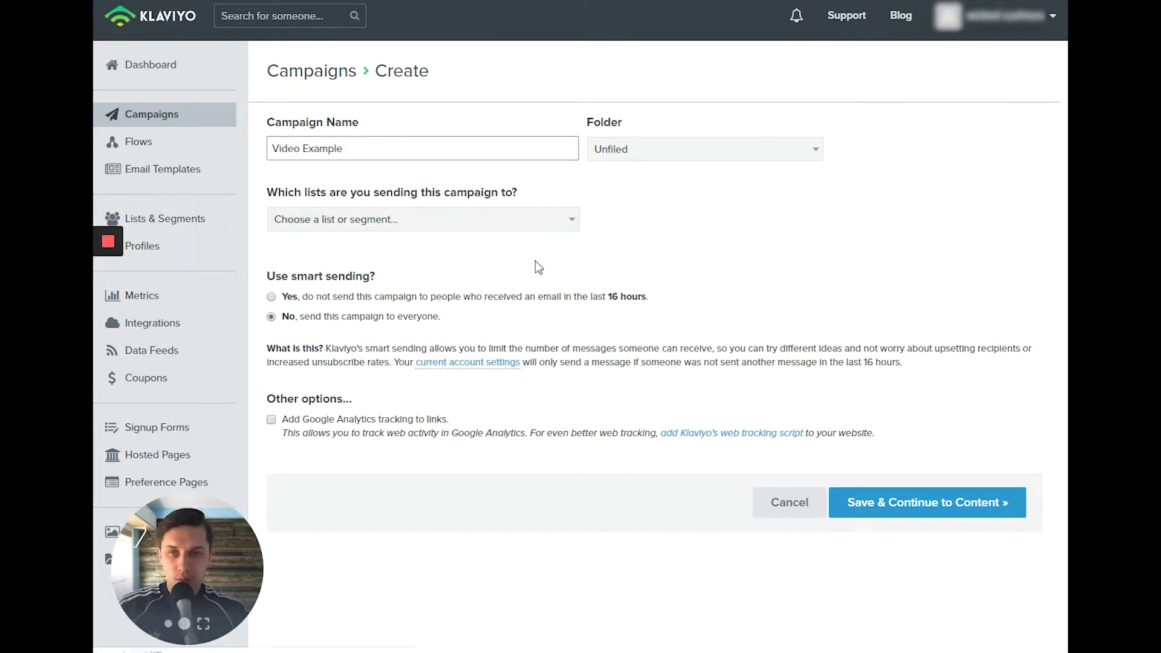
Send it to the Campaign #1 (0-2000) list and save the setup
{"action": "left_click", "coordinate": [363, 225]}
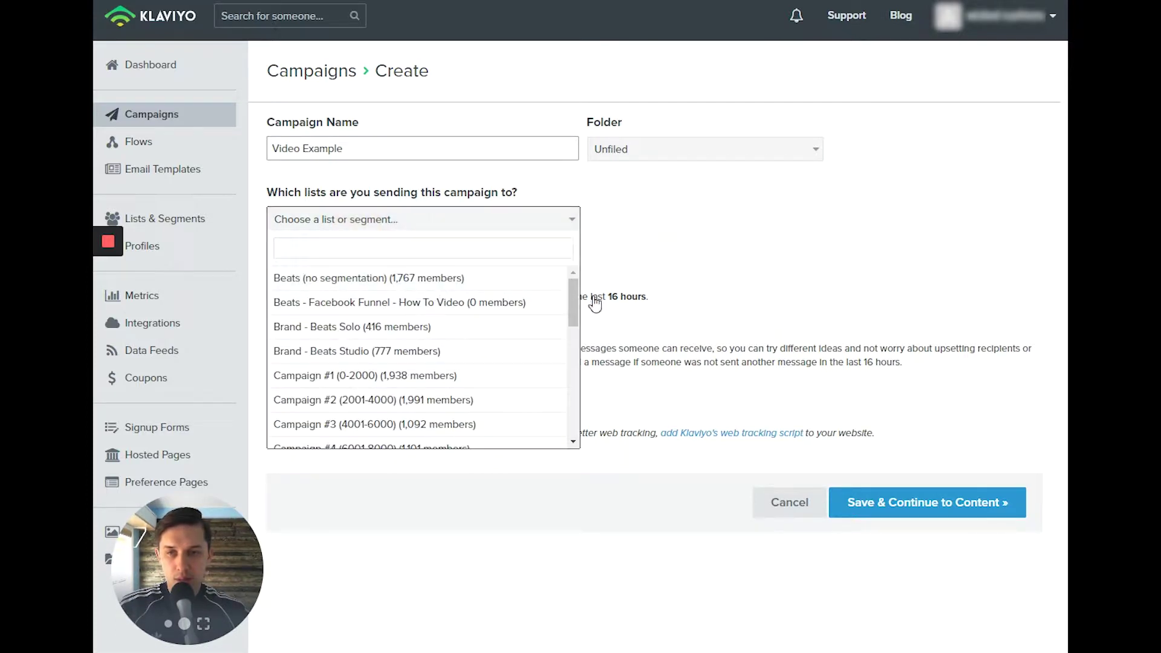
{"action": "left_click", "coordinate": [460, 378]}
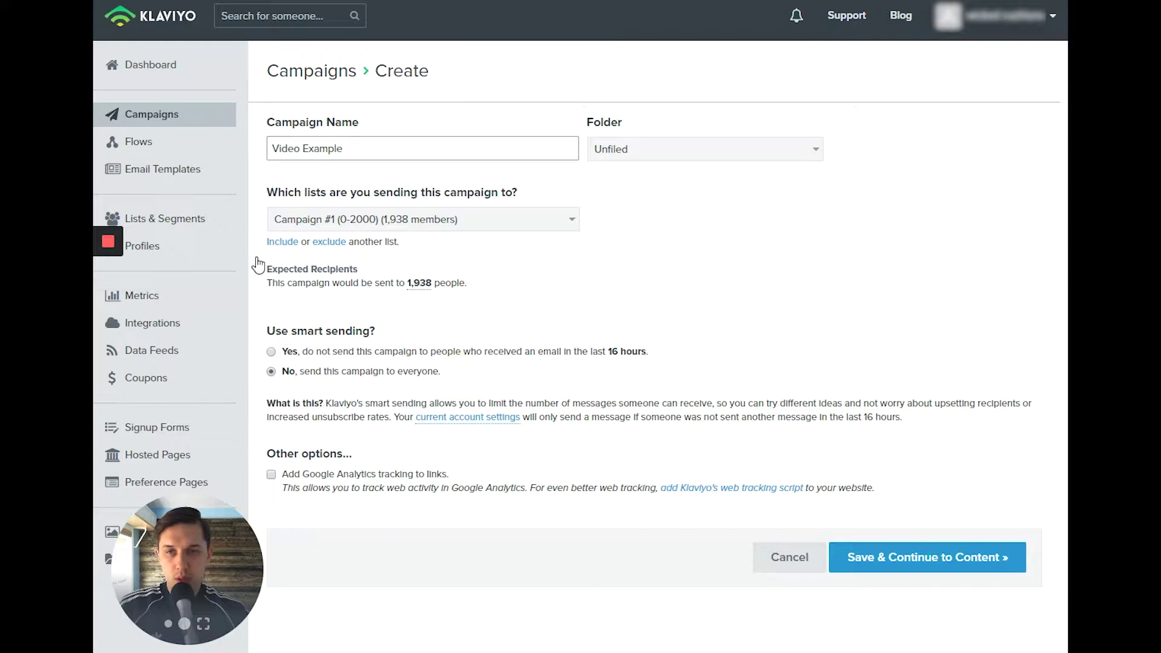
{"action": "left_click", "coordinate": [888, 570]}
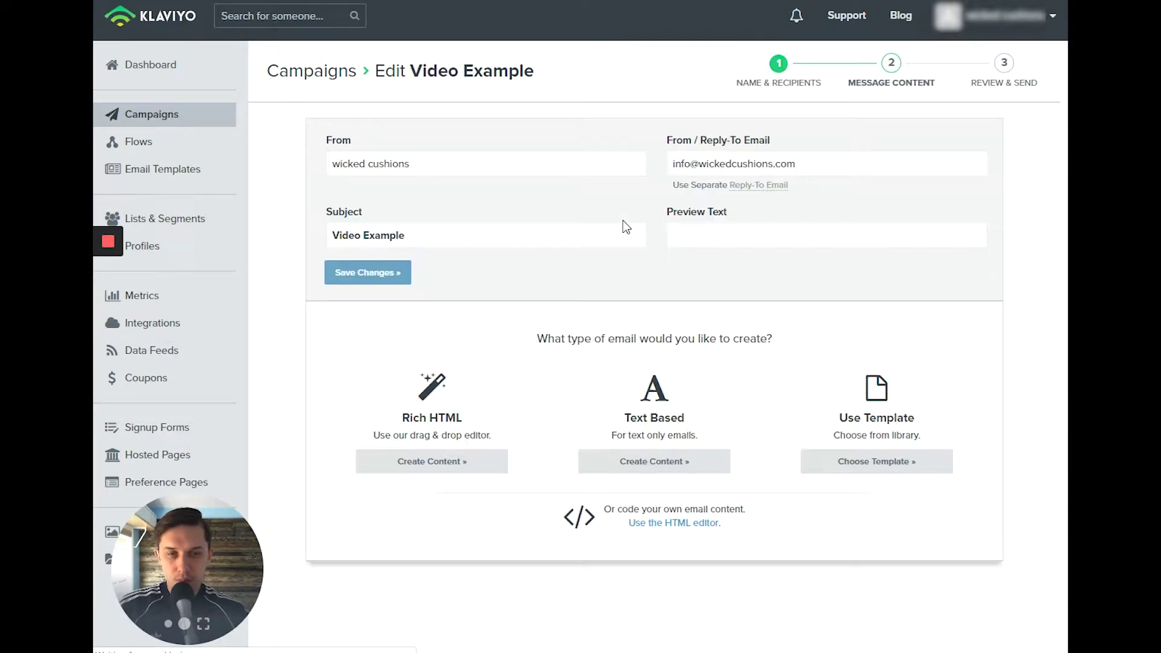
Apply the Vision and Blues template as the campaign's email content and save it
{"action": "left_click", "coordinate": [845, 474]}
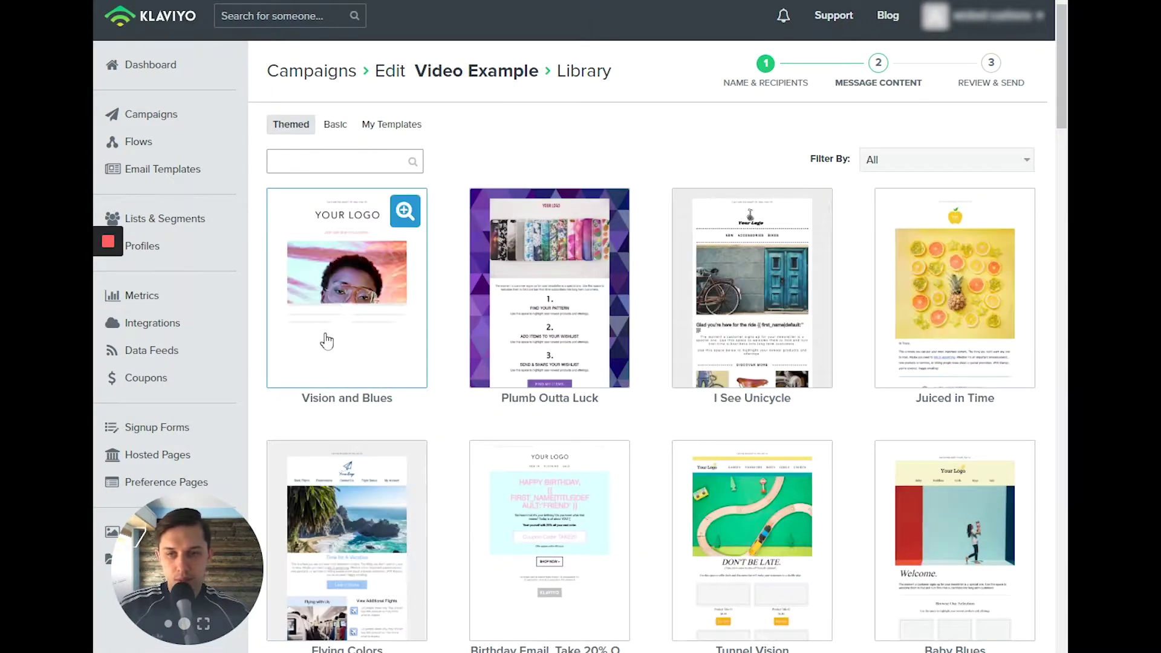
{"action": "left_click", "coordinate": [294, 212]}
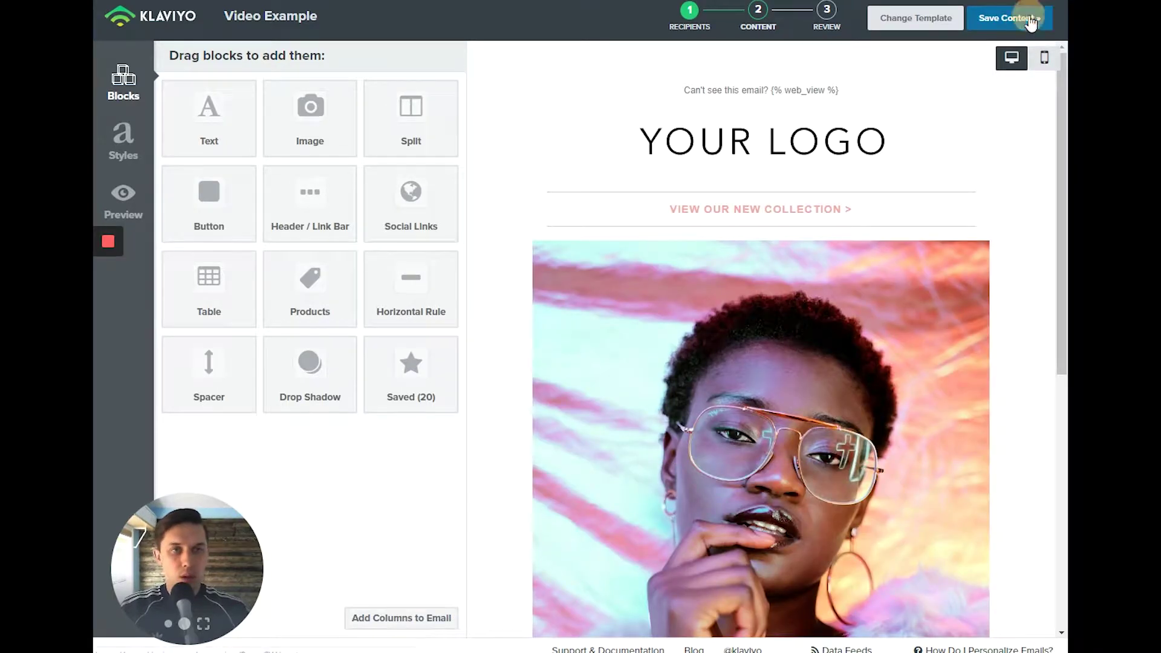
{"action": "left_click", "coordinate": [1026, 17]}
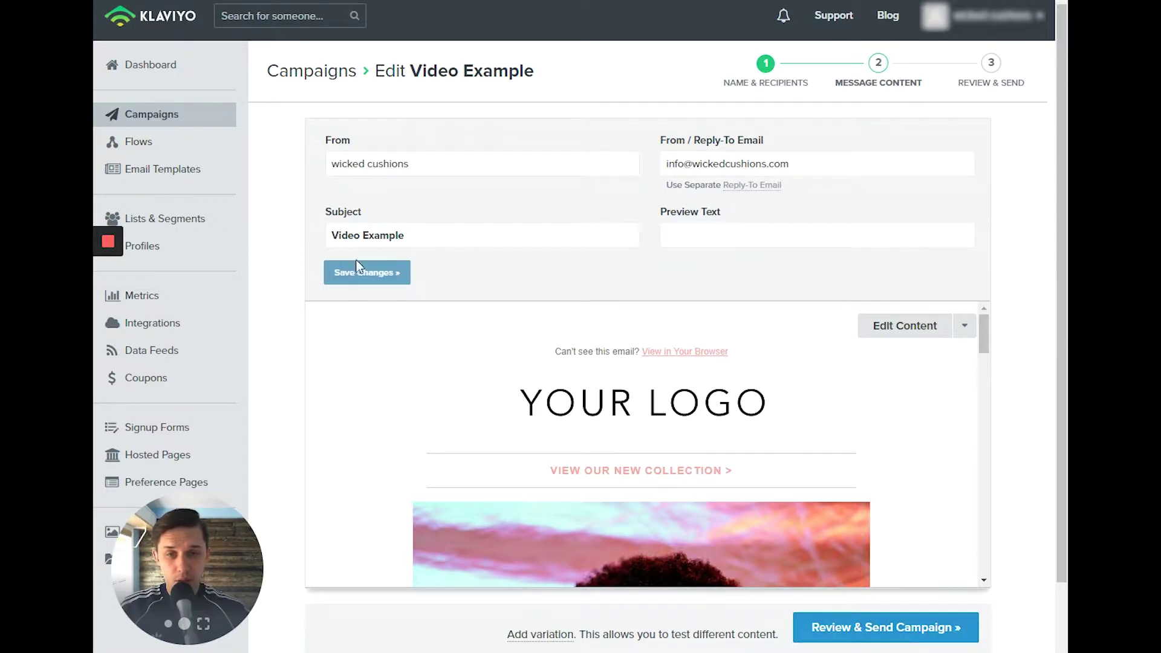
Go to review and reveal the schedule section showing Jan 2, 2019, 11:00 a.m. US/Eastern
{"action": "left_click", "coordinate": [870, 630]}
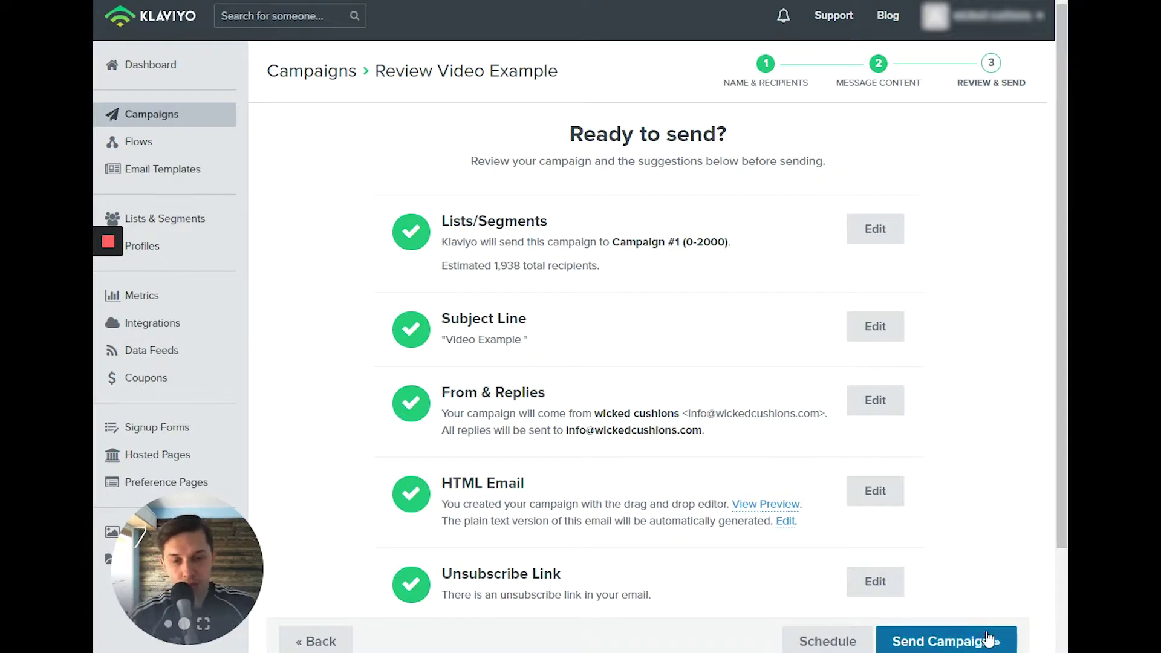
{"action": "left_click", "coordinate": [851, 644]}
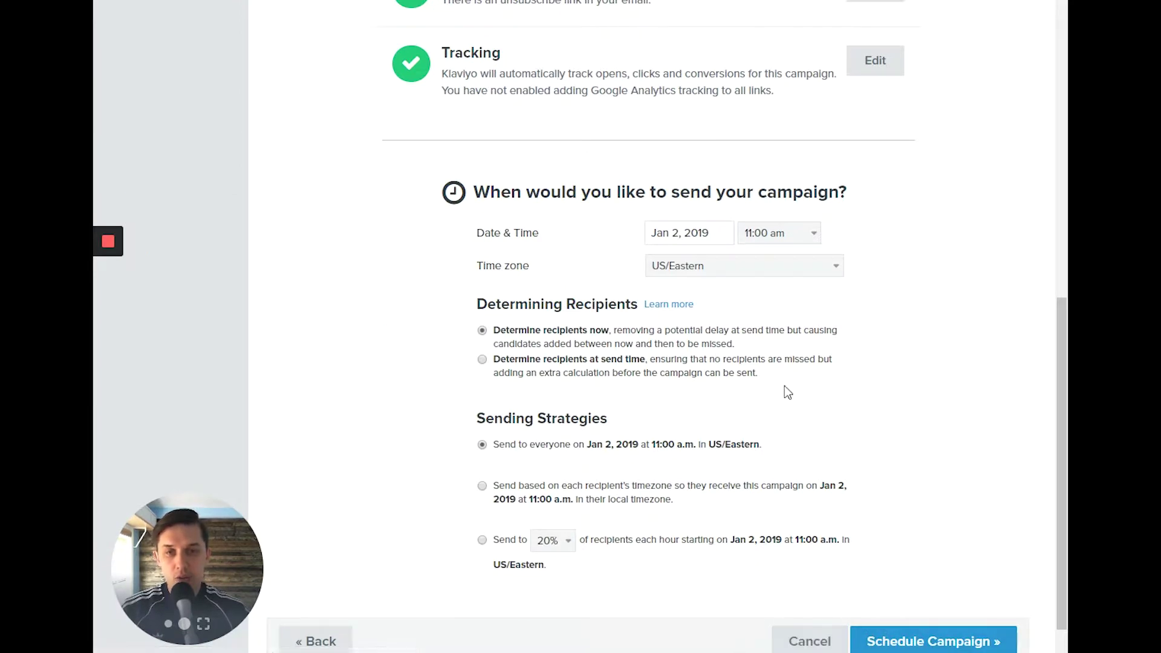
{"action": "scroll", "coordinate": [478, 146], "scroll_direction": "down", "scroll_amount": 1}
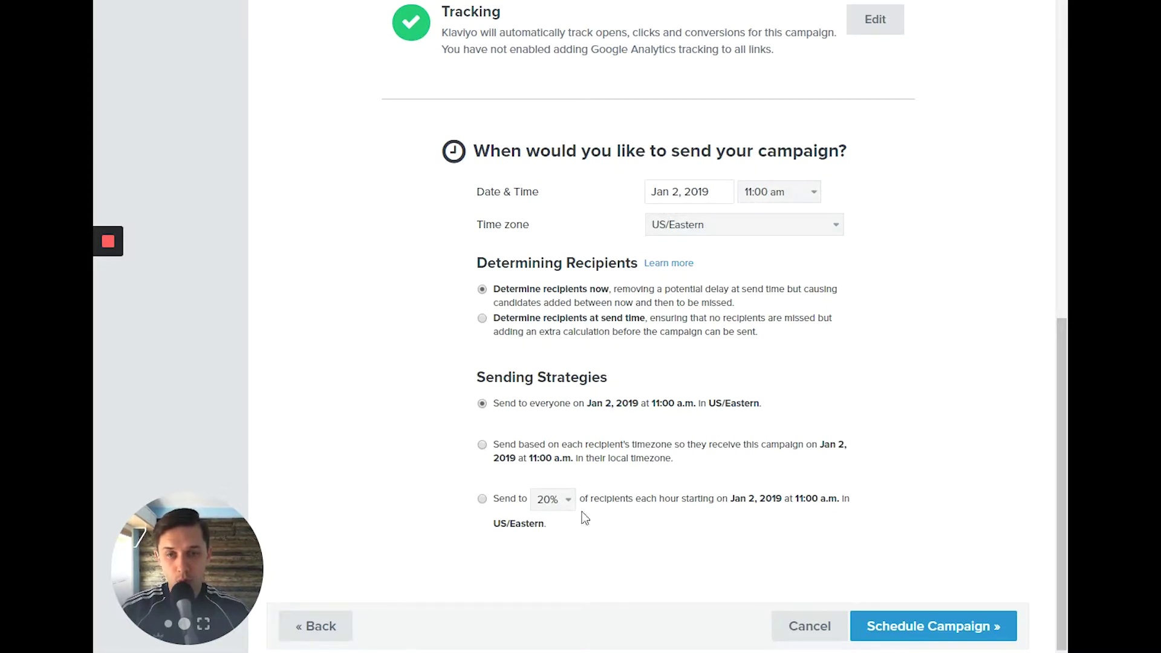
Switch the sending strategy to each recipient's local timezone, keeping the Jan 2, 2019 send date
{"action": "left_click", "coordinate": [482, 448]}
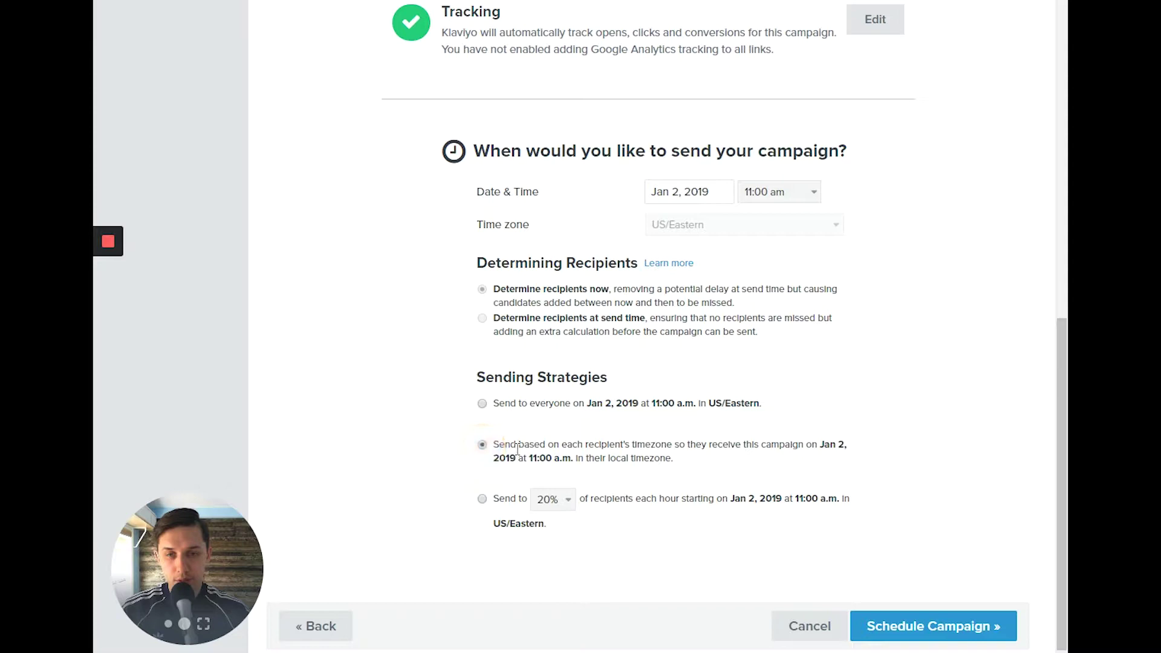
{"action": "left_click_drag", "start_coordinate": [493, 446], "coordinate": [855, 459]}
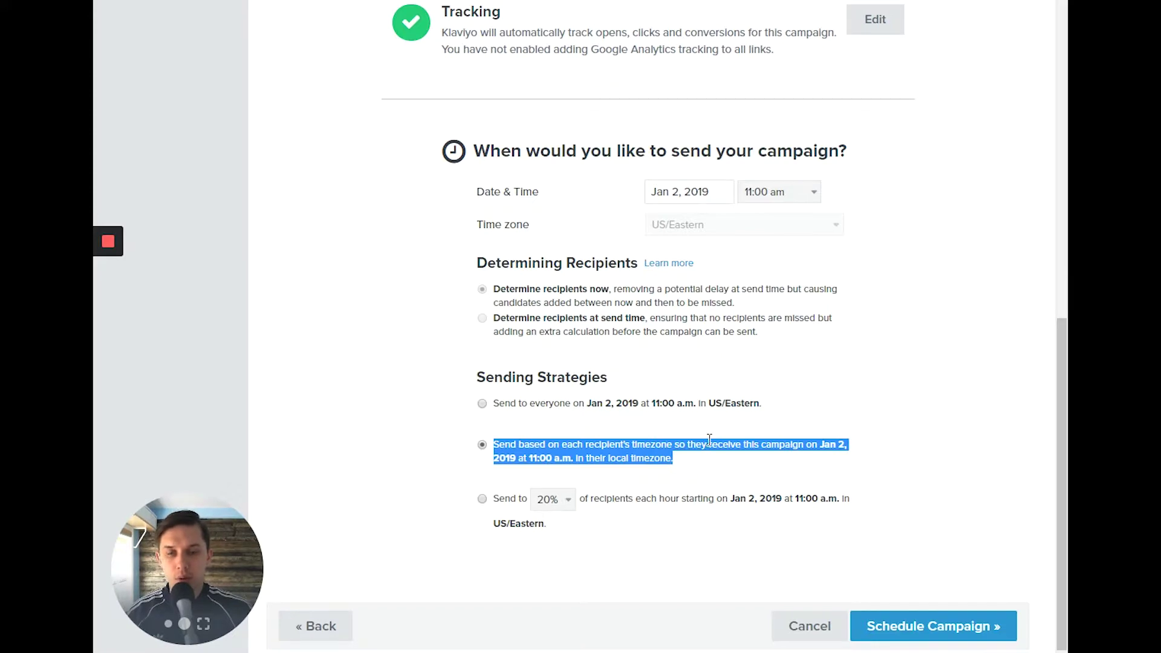
{"action": "left_click", "coordinate": [690, 202]}
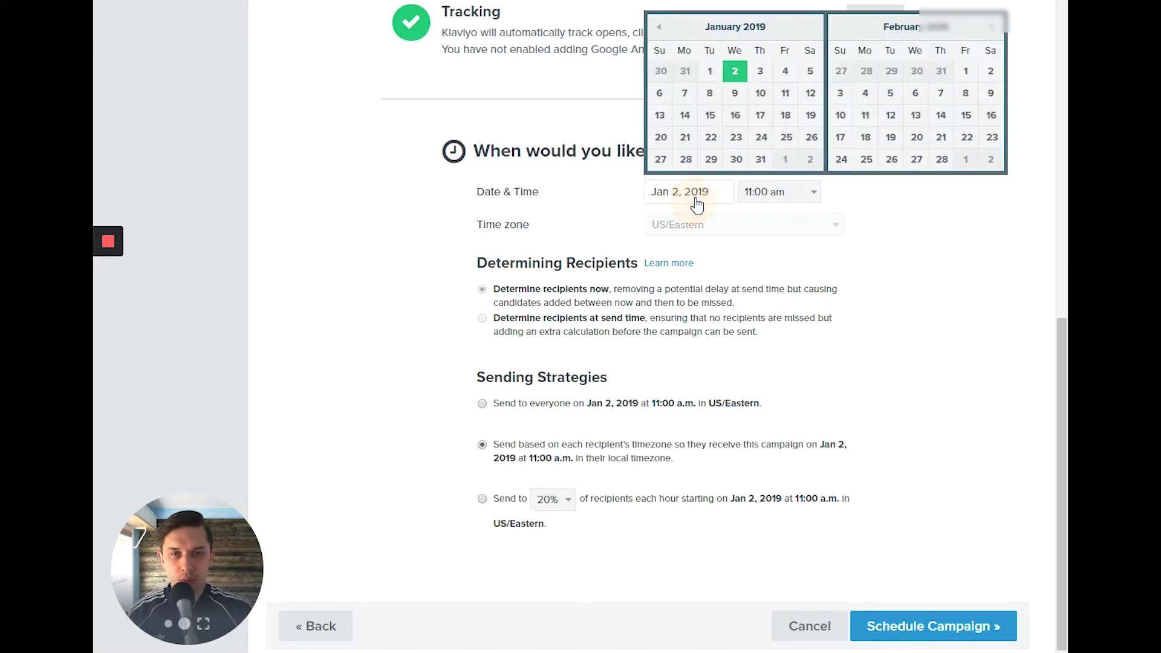
{"action": "left_click", "coordinate": [754, 432]}
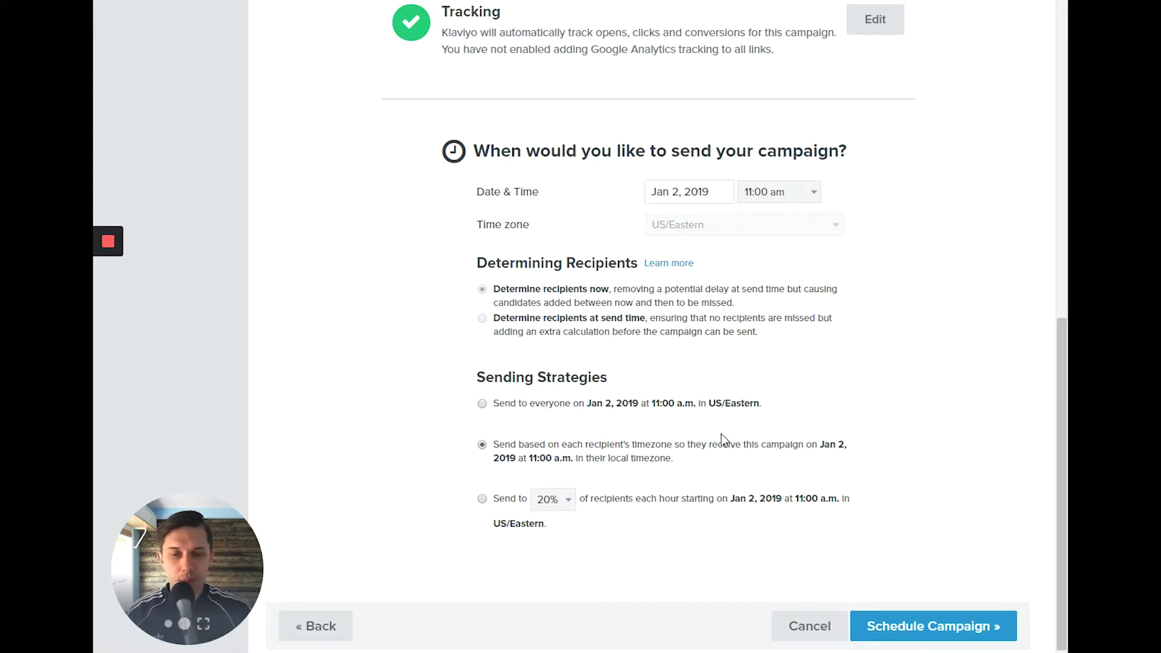
{"action": "left_click", "coordinate": [474, 407]}
{"action": "left_click", "coordinate": [508, 322]}
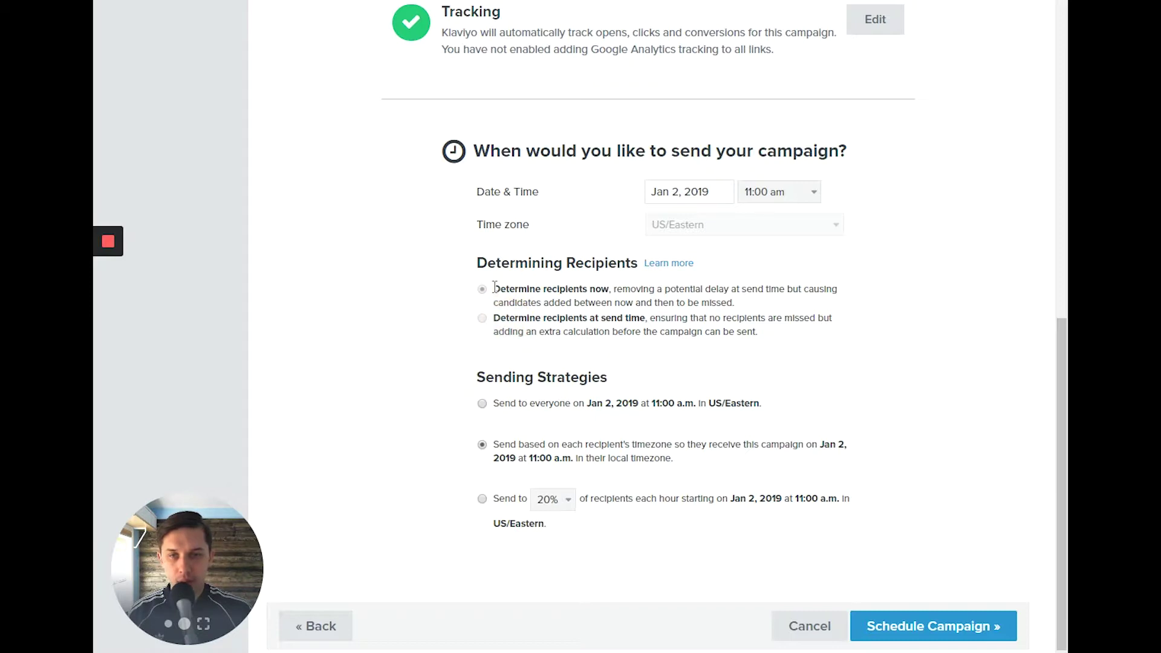
{"action": "left_click_drag", "start_coordinate": [493, 290], "coordinate": [613, 295]}
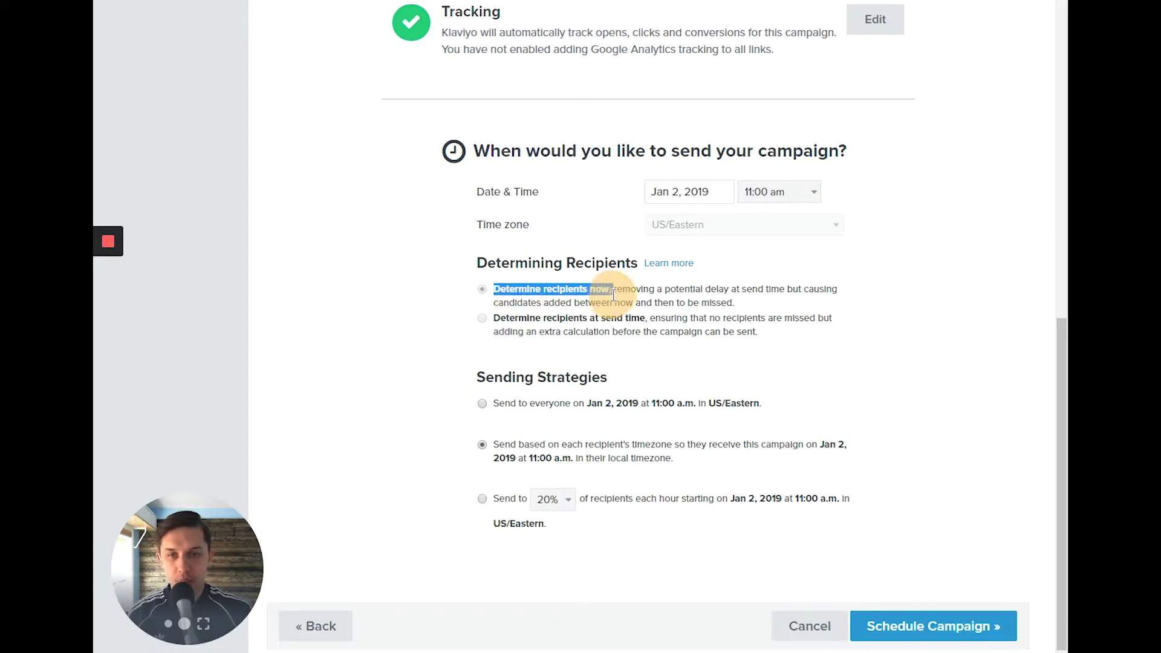
{"action": "left_click", "coordinate": [487, 316]}
{"action": "left_click_drag", "start_coordinate": [734, 303], "coordinate": [494, 318]}
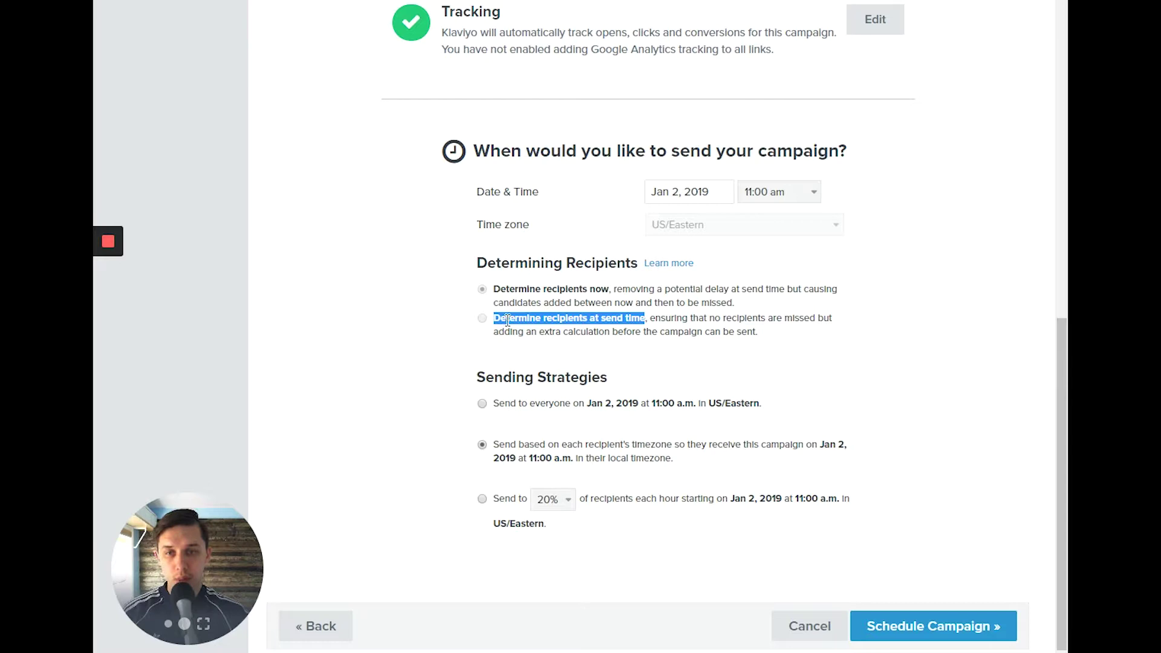
{"action": "left_click_drag", "start_coordinate": [494, 289], "coordinate": [606, 290]}
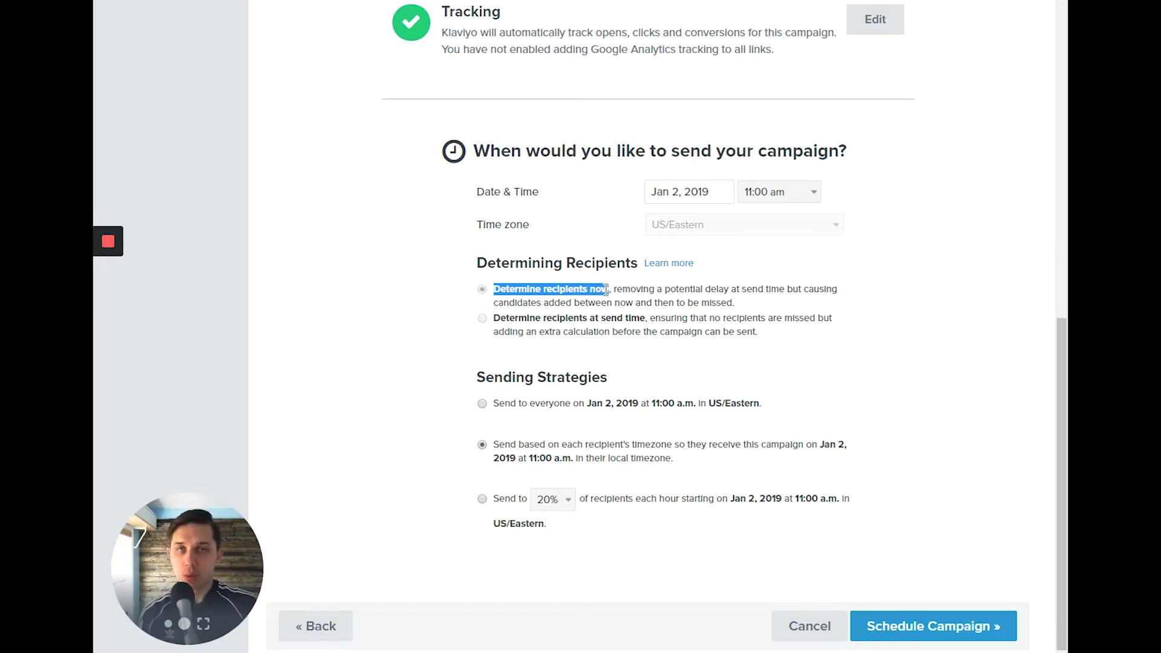
{"action": "left_click", "coordinate": [493, 321]}
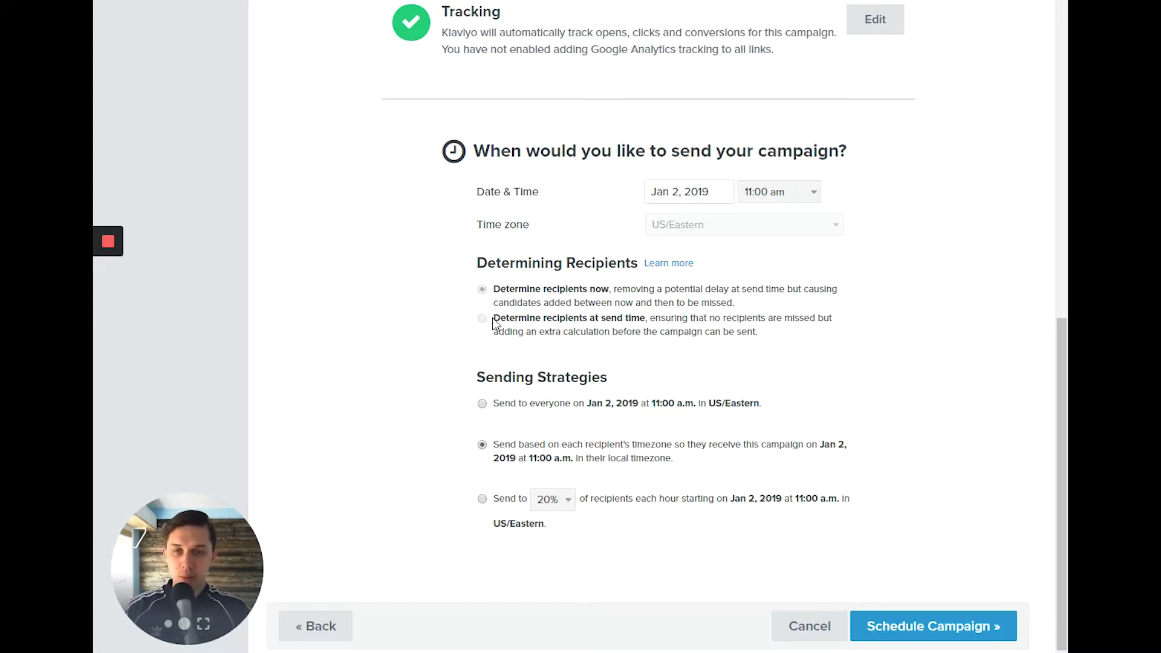
{"action": "left_click_drag", "start_coordinate": [493, 320], "coordinate": [648, 327]}
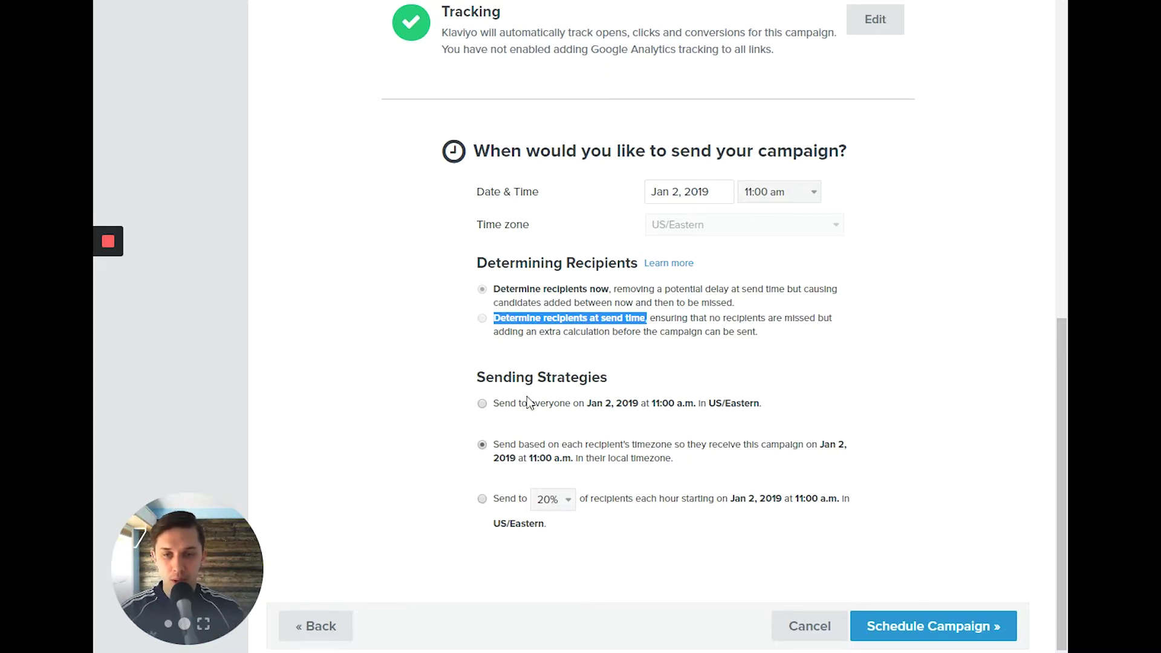
Highlight the send-to-everyone, local-timezone and hourly-percentage strategy descriptions to compare them
{"action": "left_click_drag", "start_coordinate": [495, 403], "coordinate": [731, 425]}
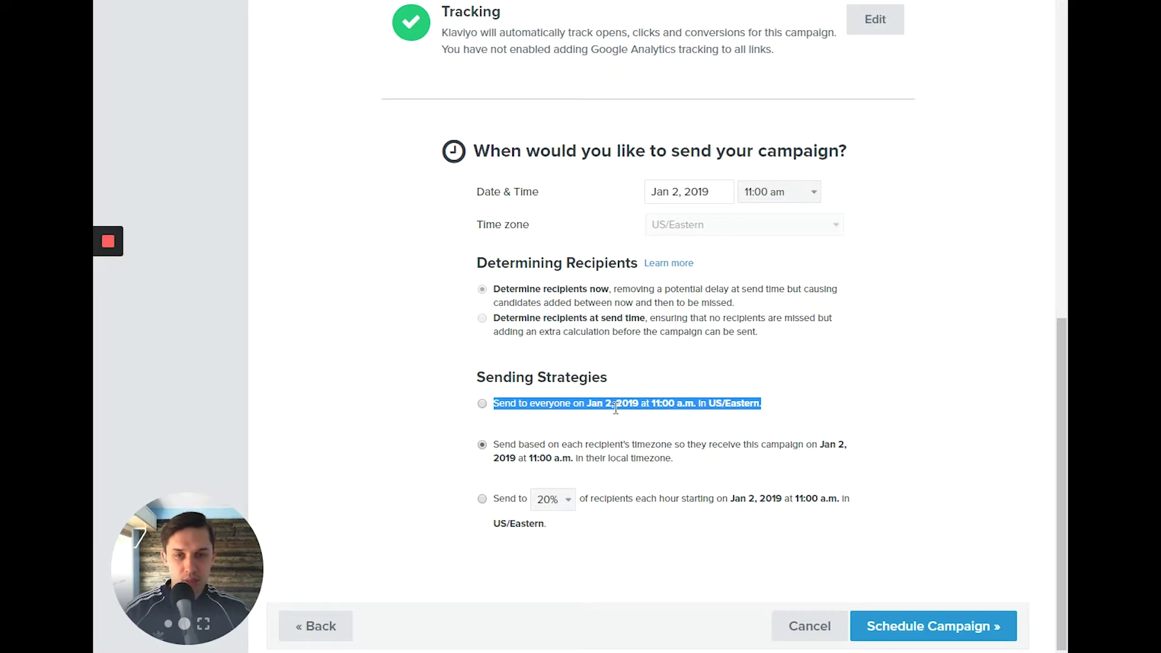
{"action": "left_click_drag", "start_coordinate": [686, 462], "coordinate": [478, 456]}
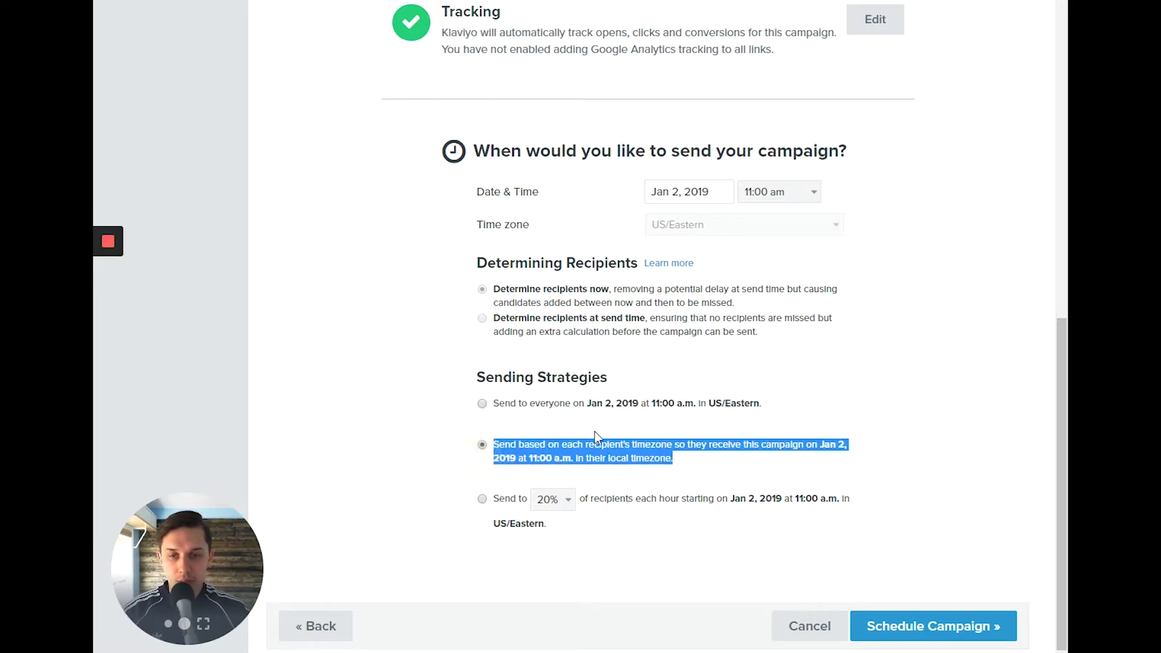
{"action": "left_click_drag", "start_coordinate": [582, 498], "coordinate": [847, 528]}
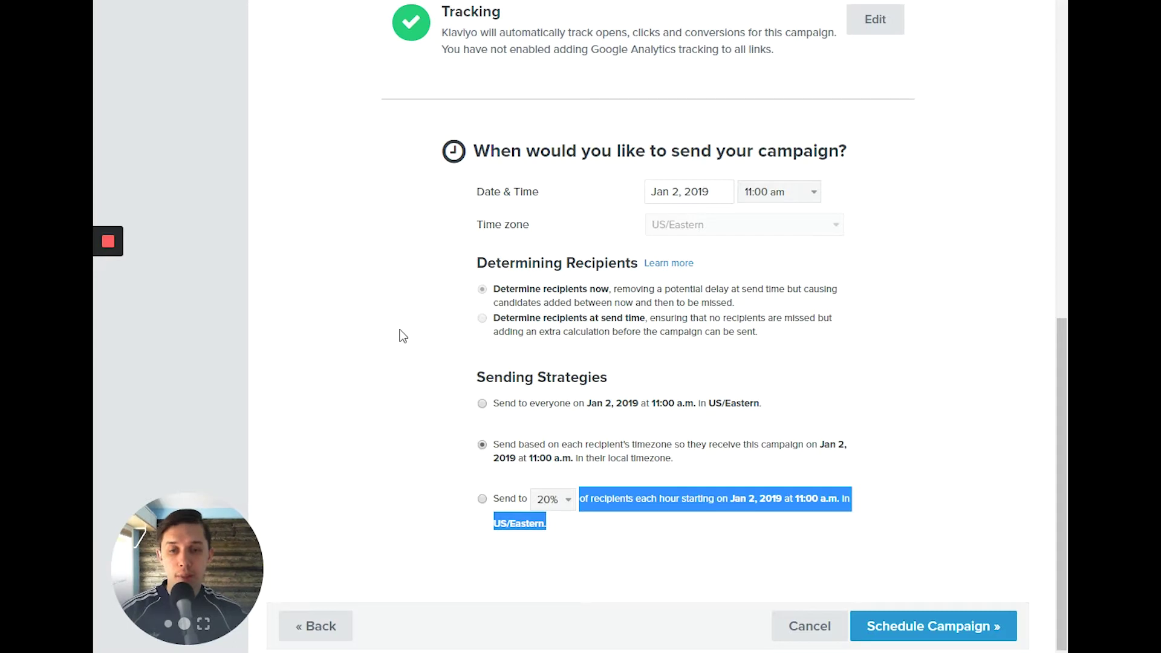
Change the hourly batch sending share from 20% to 10% of recipients
{"action": "left_click", "coordinate": [550, 502]}
{"action": "left_click", "coordinate": [544, 521]}
{"action": "left_click", "coordinate": [562, 503]}
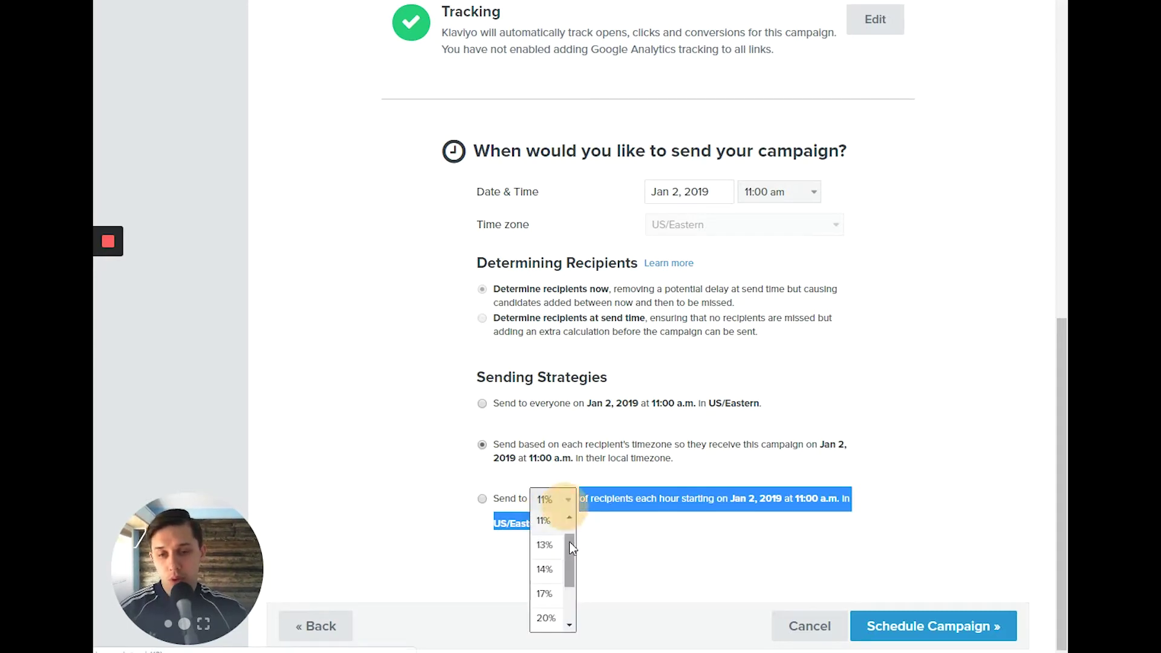
{"action": "left_click_drag", "start_coordinate": [571, 546], "coordinate": [568, 506]}
{"action": "left_click", "coordinate": [548, 521]}
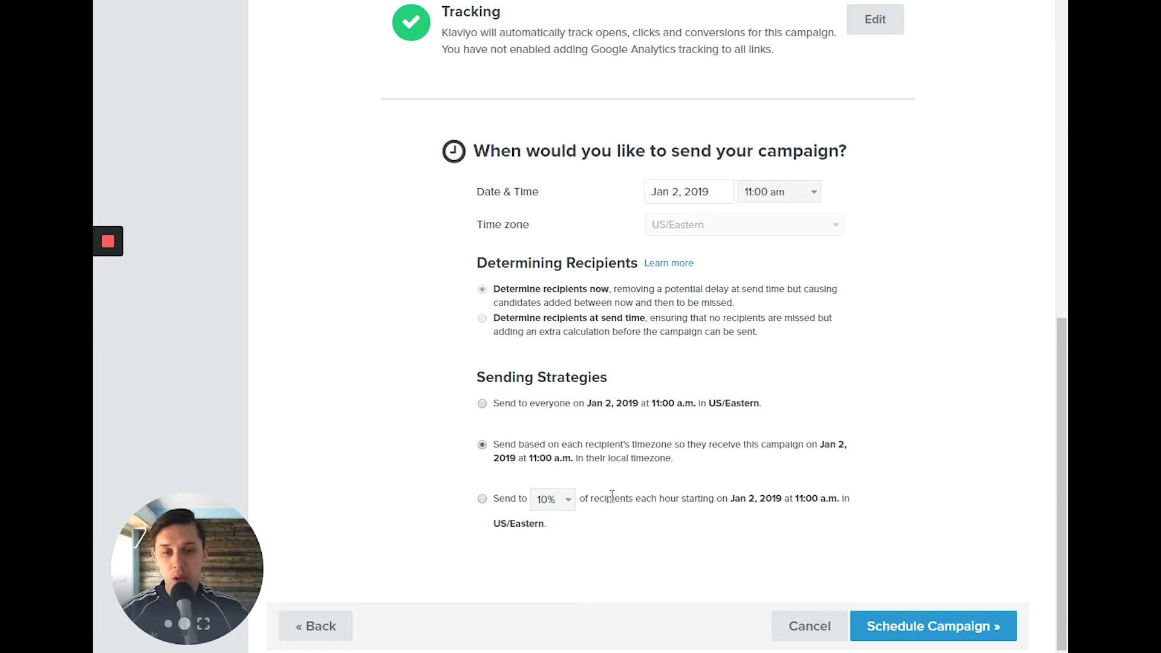
{"action": "left_click_drag", "start_coordinate": [843, 503], "coordinate": [724, 514]}
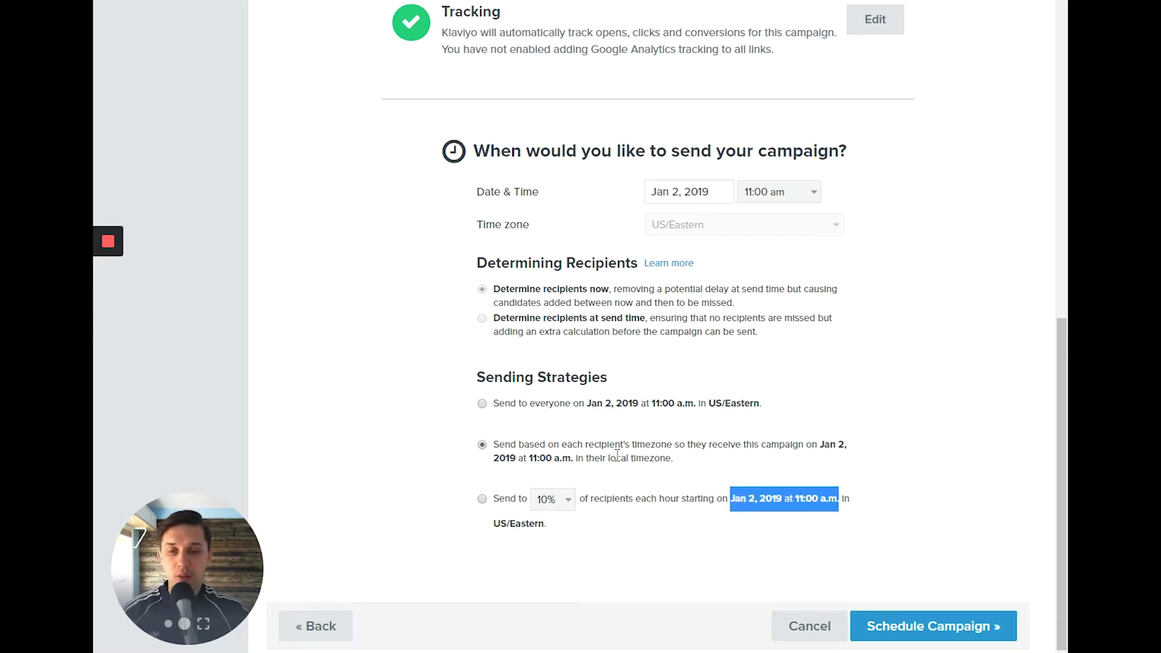